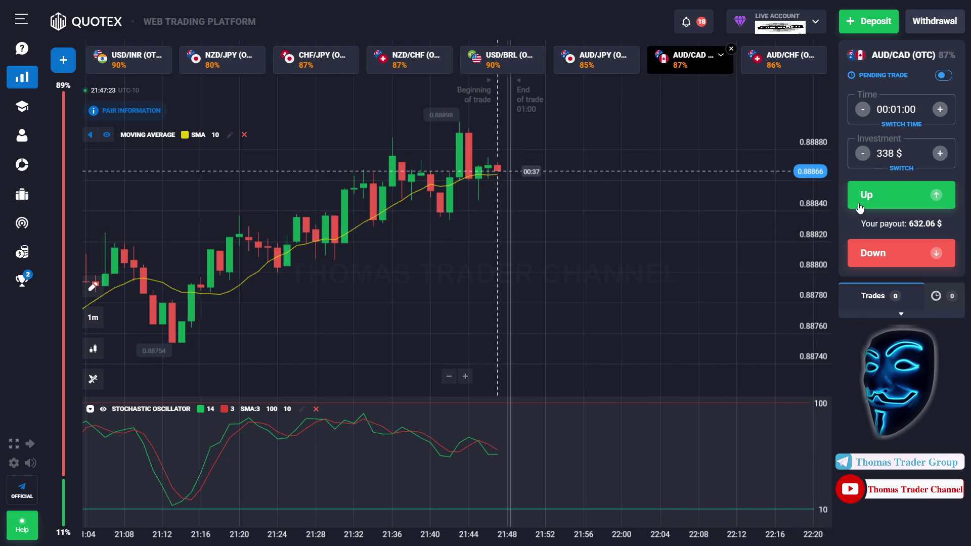
- Open a 338 $ Up trade on AUD/CAD
click(860, 202)
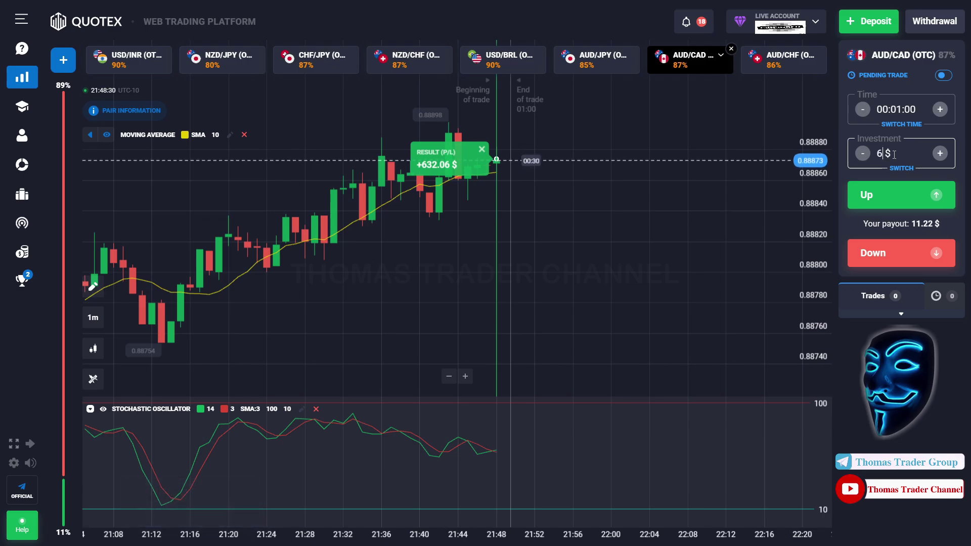
- Set the investment to 632 $ and open an Up trade on AUD/CAD
text(32)
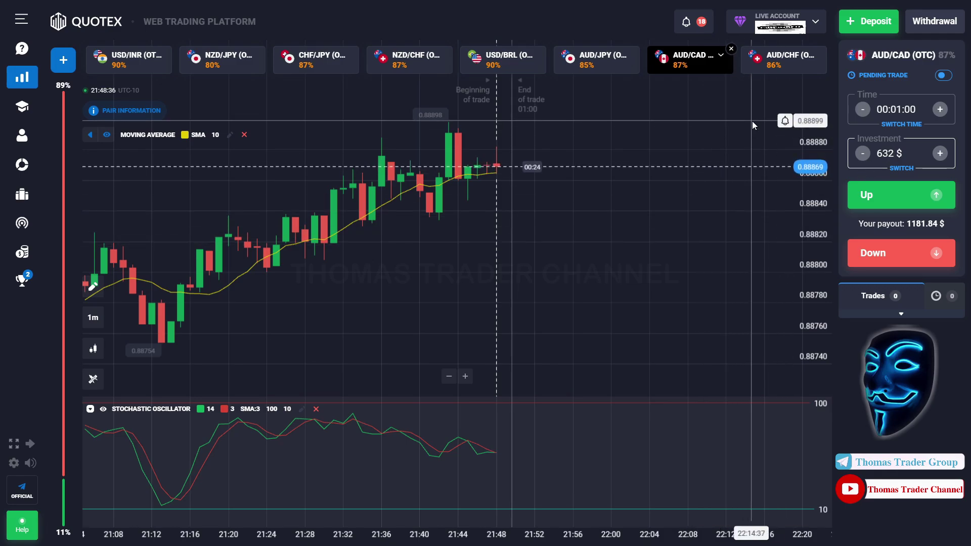
click(863, 198)
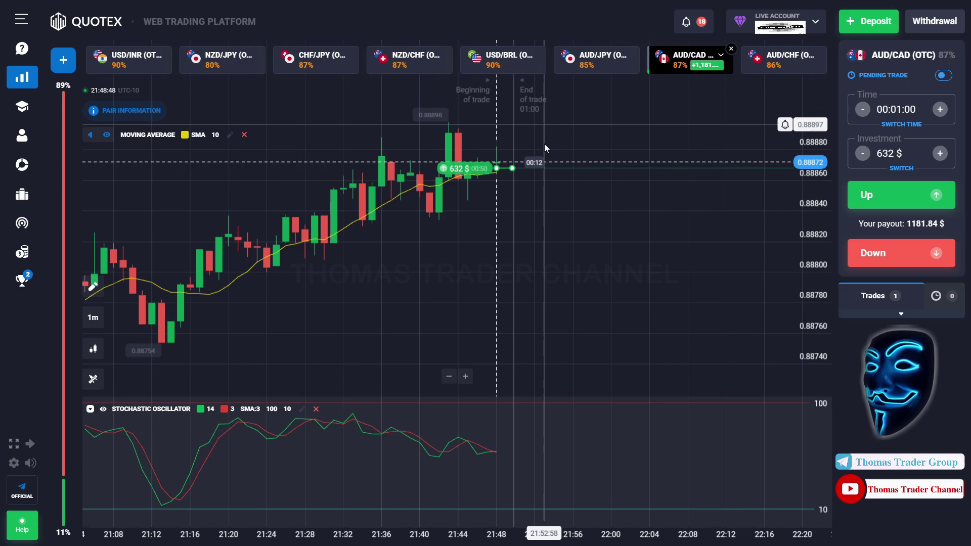
scroll(636, 248, down, 1)
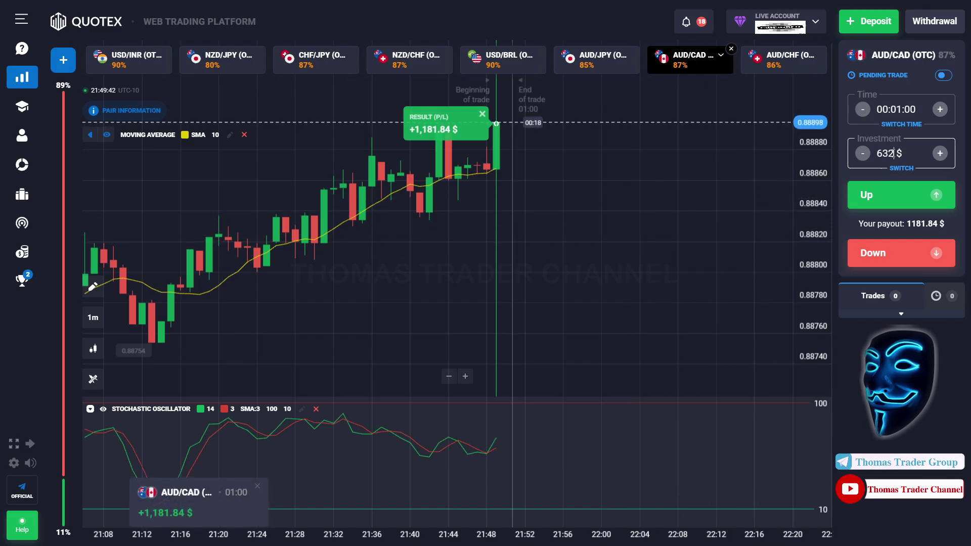
- Set a 550 $ investment, under the 1000 $ maximum, and open two AUD/CAD Up trades
click(894, 153)
key(BackSpace)
key(BackSpace)
key(BackSpace)
text(1100)
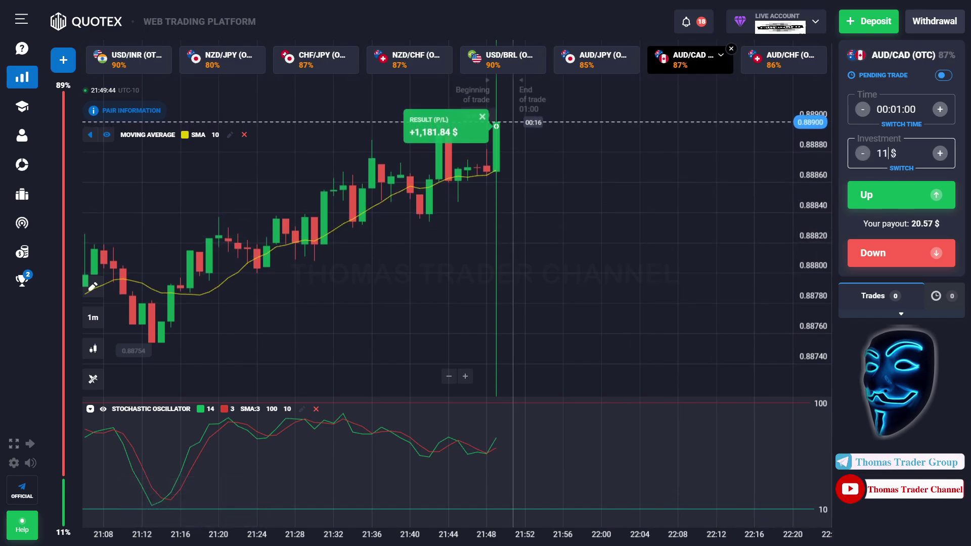
key(BackSpace)
key(BackSpace)
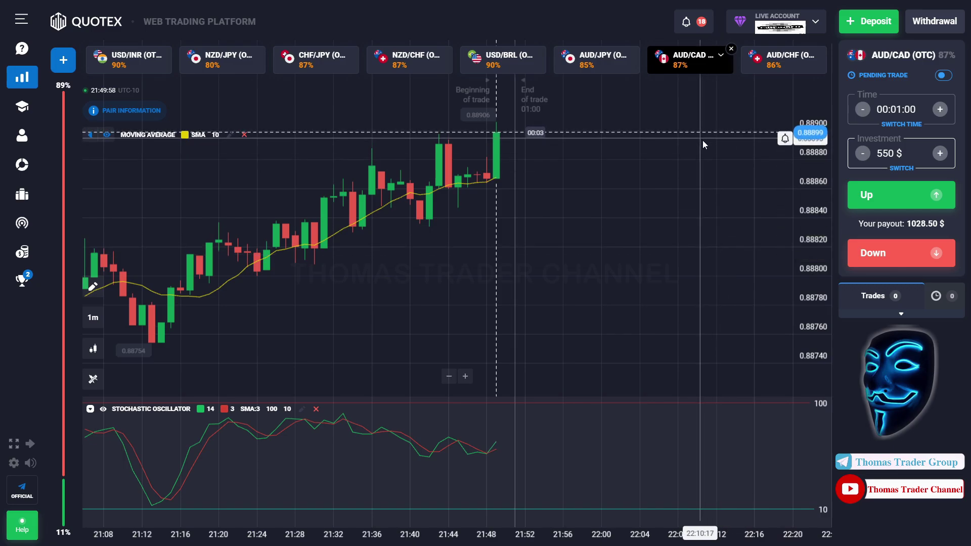
click(862, 206)
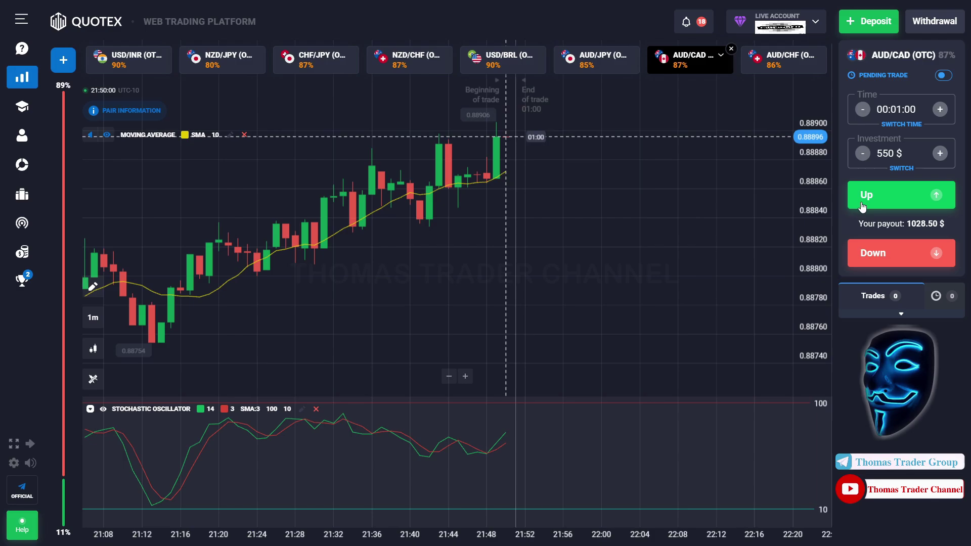
click(862, 206)
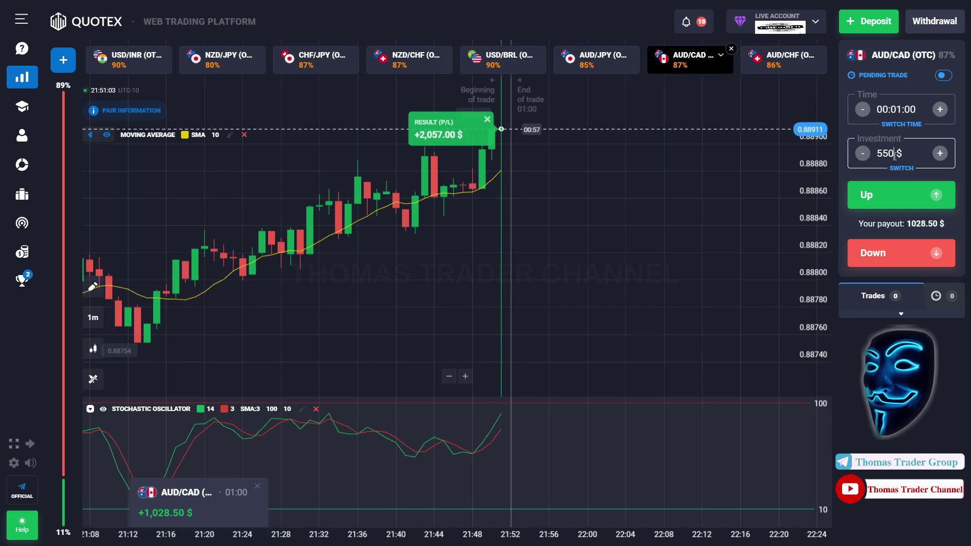
- Set a 1,000 $ investment, switch to AUD/JPY, and open two Up trades
key(BackSpace)
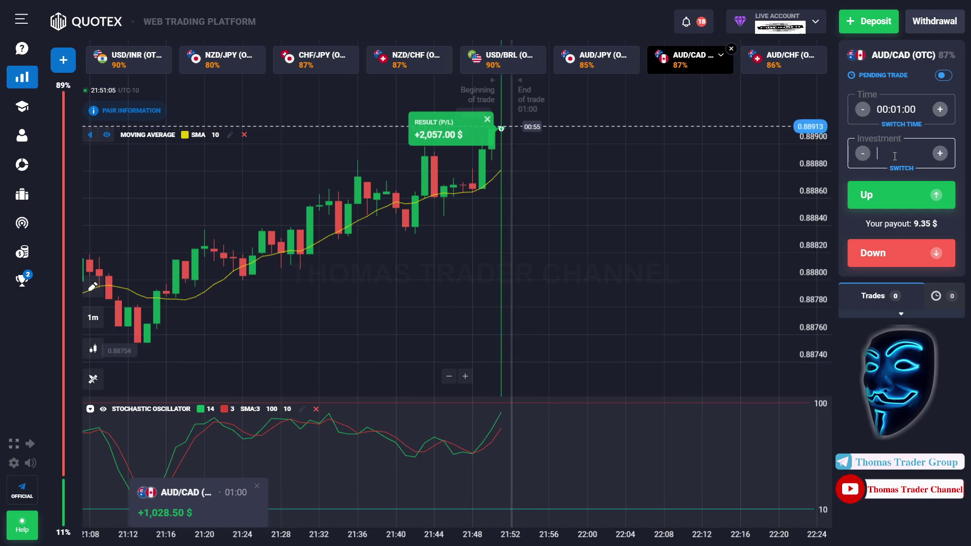
text(1,000 $)
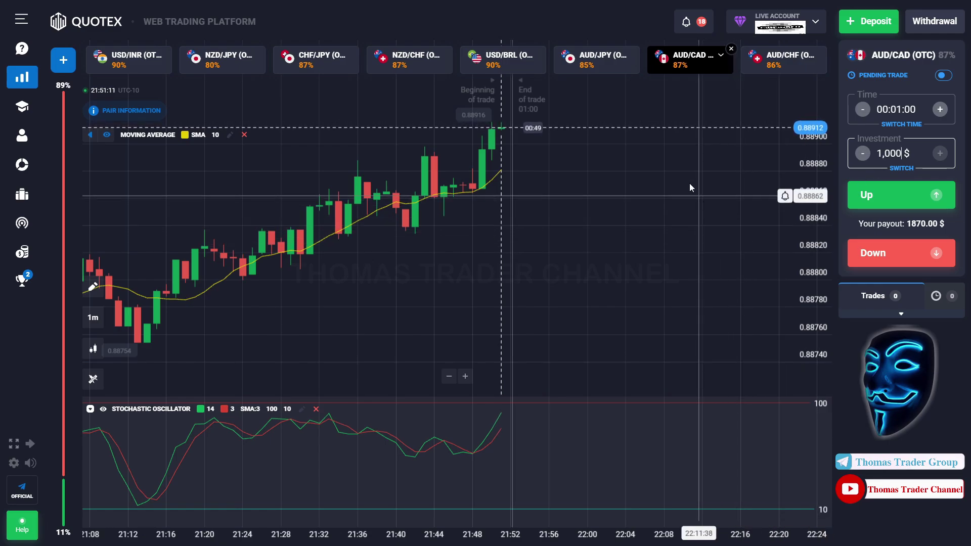
click(596, 59)
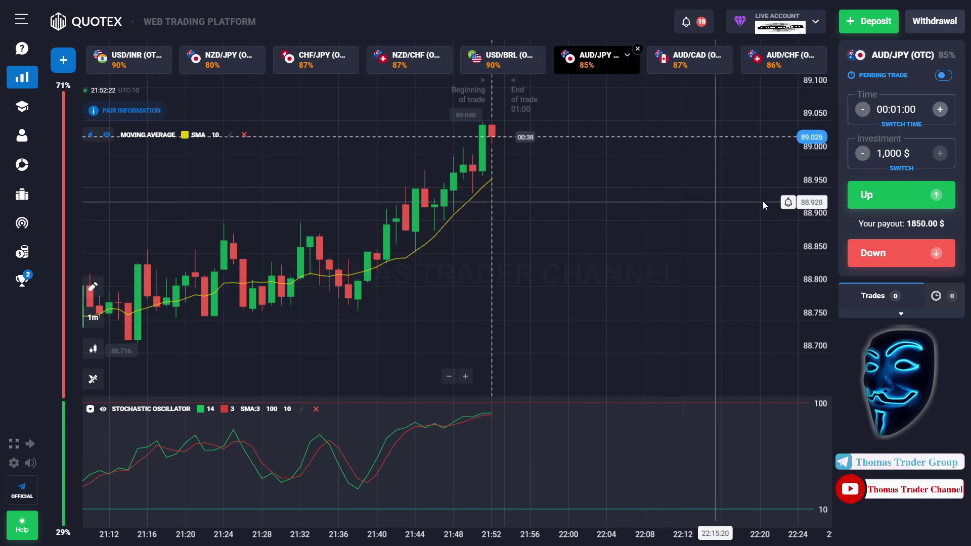
click(861, 198)
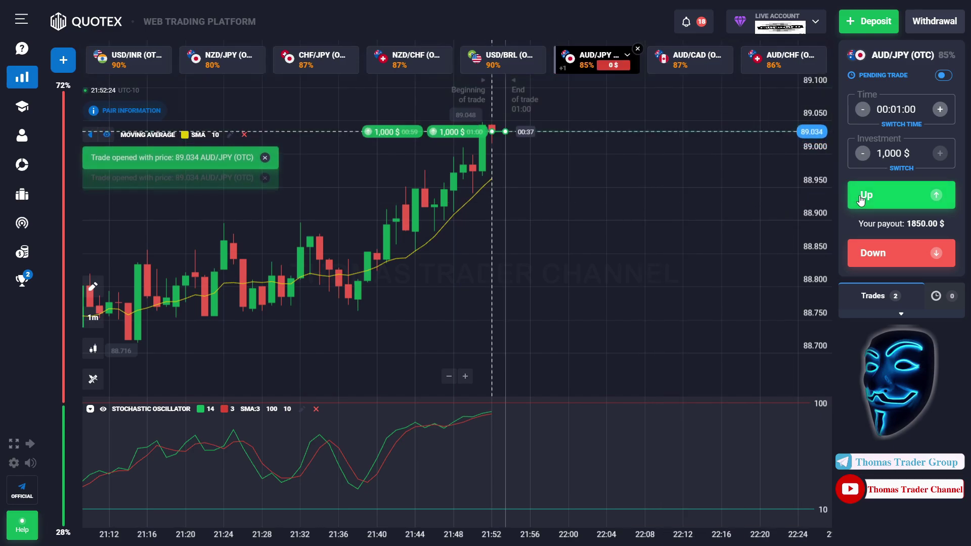
click(862, 197)
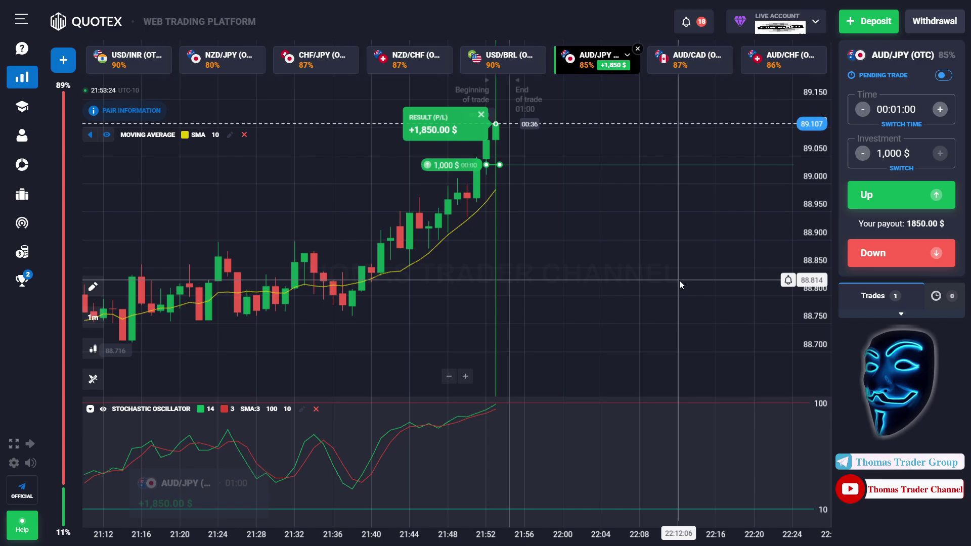
- Set a 925 $ investment and open four Down trades on AUD/JPY
click(903, 151)
key(BackSpace)
key(BackSpace)
key(BackSpace)
key(BackSpace)
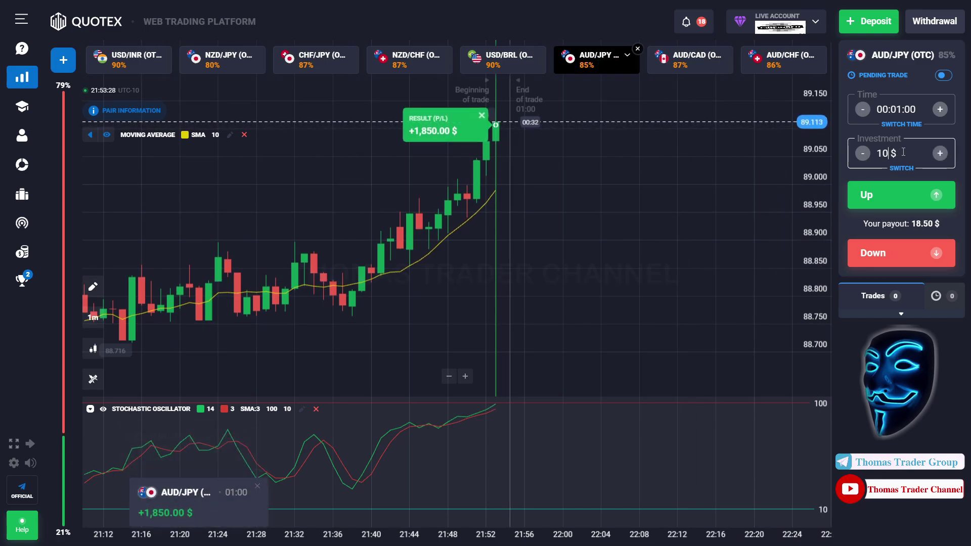
text(925)
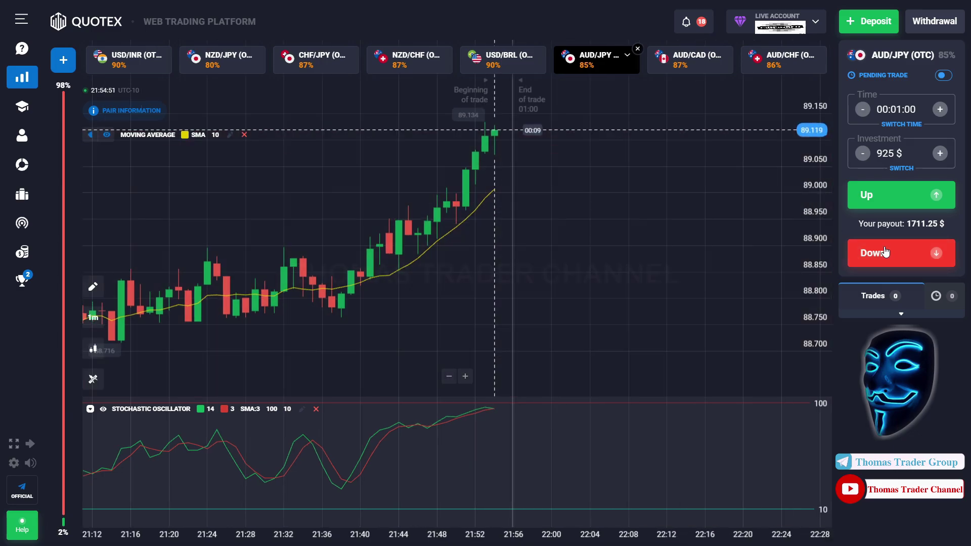
click(885, 252)
click(885, 252)
click(885, 251)
click(885, 251)
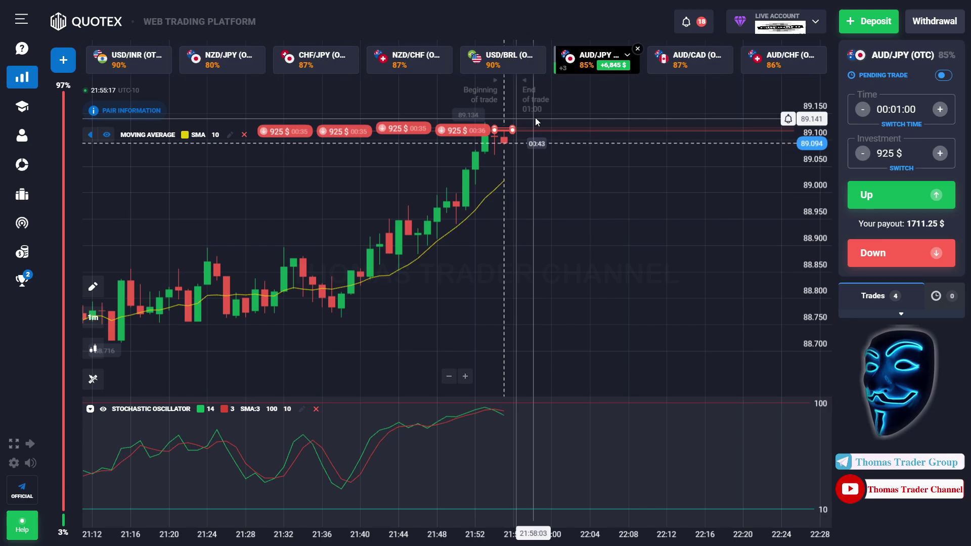
scroll(591, 230, right, 1)
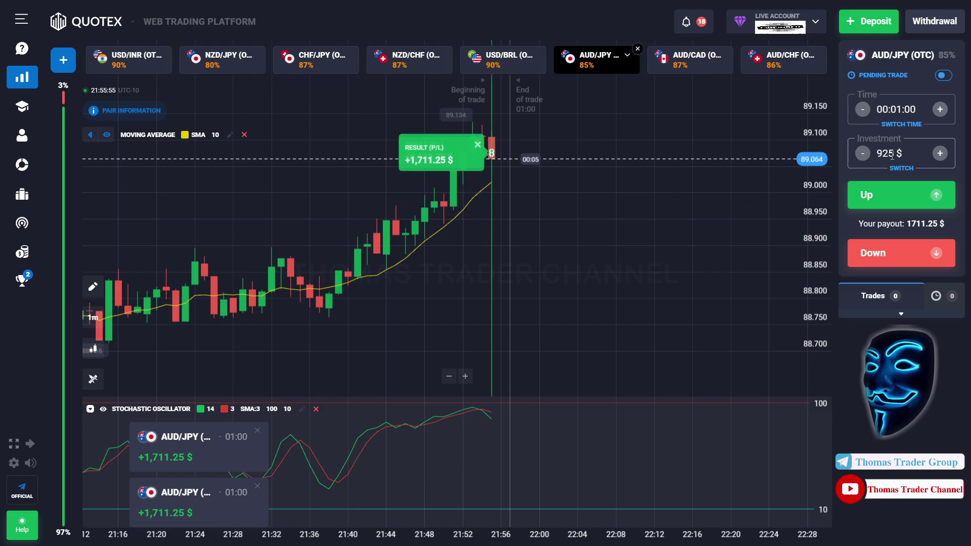
- Change the AUD/JPY investment amount from 925 $ to 971 $
key(BackSpace)
key(BackSpace)
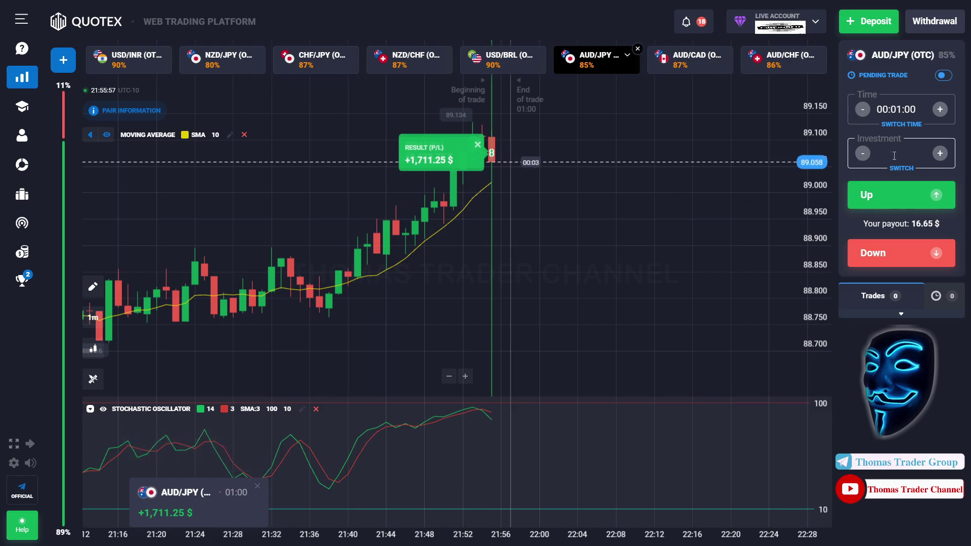
text(971 $)
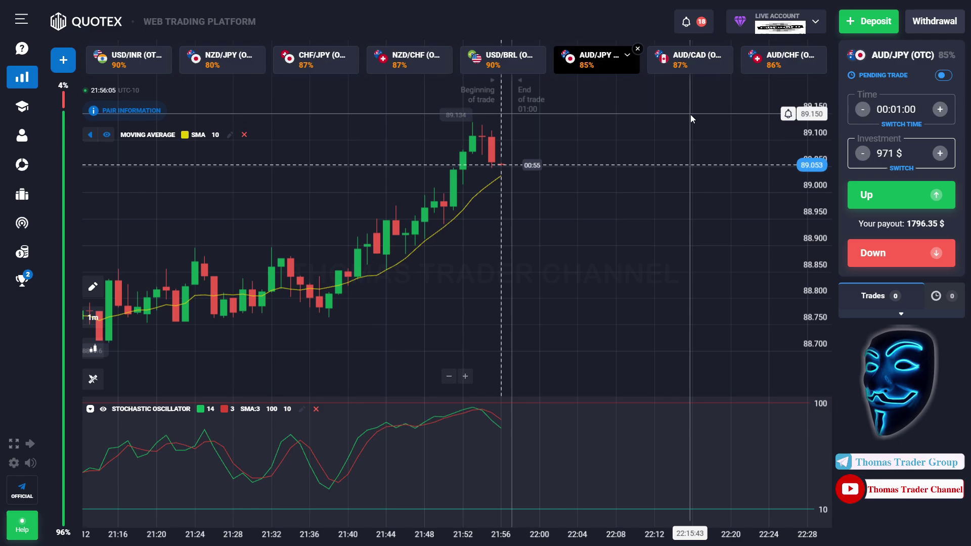
- Open several 971 $ Up trades on AUD/JPY (OTC) in quick succession
click(865, 197)
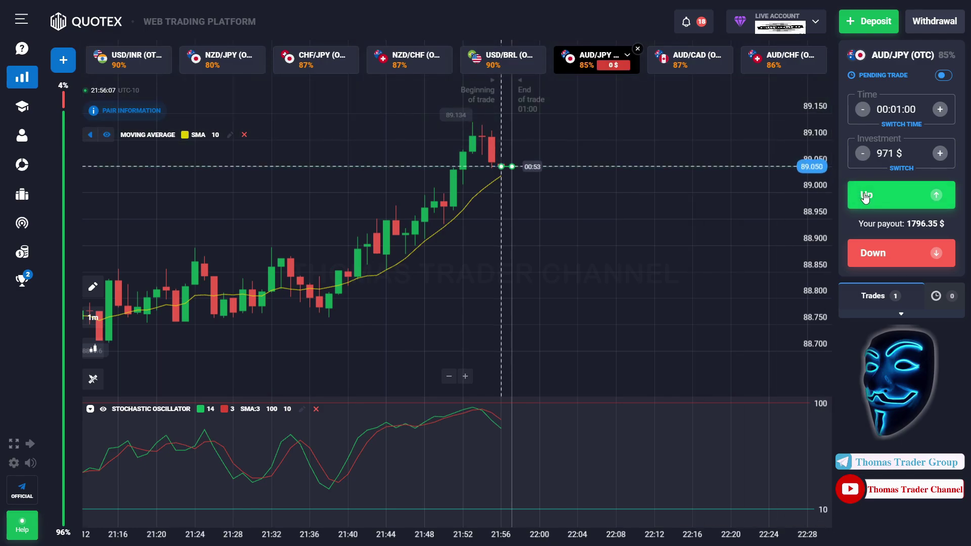
click(865, 196)
click(865, 196)
click(865, 196)
click(865, 196)
click(865, 196)
click(866, 197)
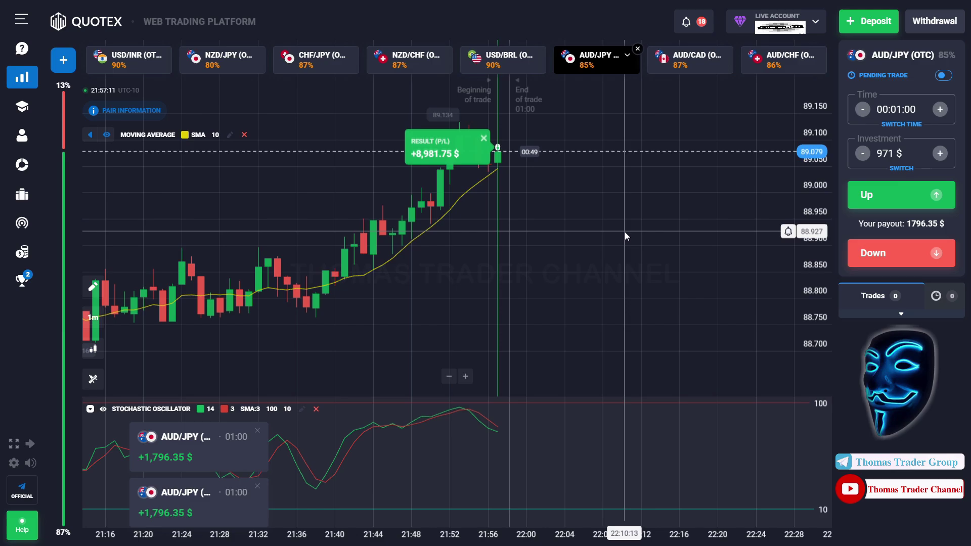
- Replace the investment amount with 1,000 $
click(893, 152)
key(BackSpace)
key(BackSpace)
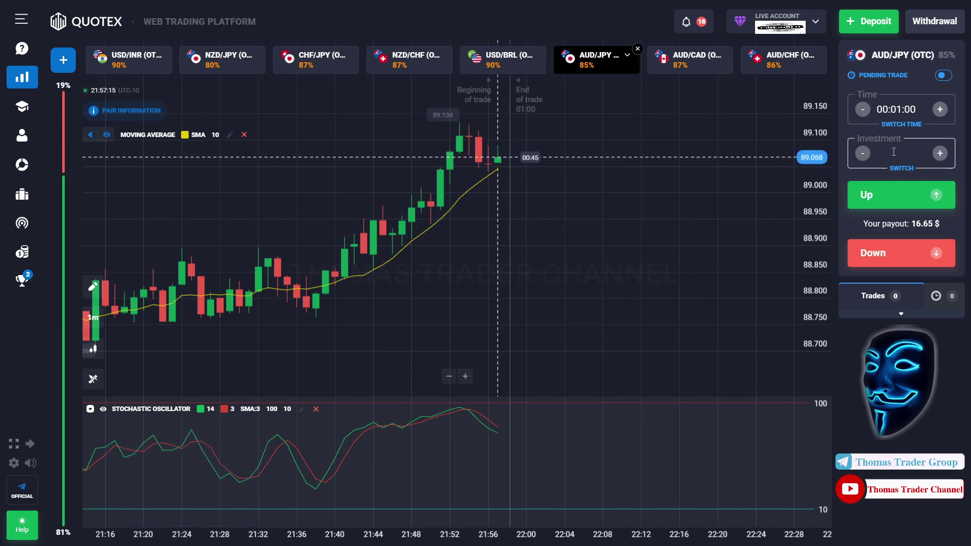
text(1,000 $)
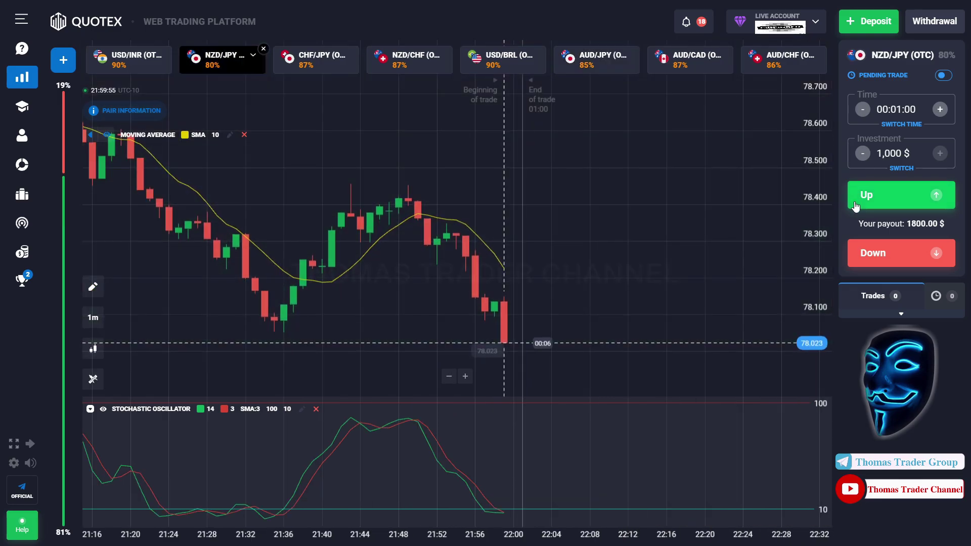
- Open six 1,000 $ Up trades on NZD/JPY (OTC) in rapid succession
click(855, 206)
click(856, 206)
click(855, 205)
click(856, 206)
click(855, 205)
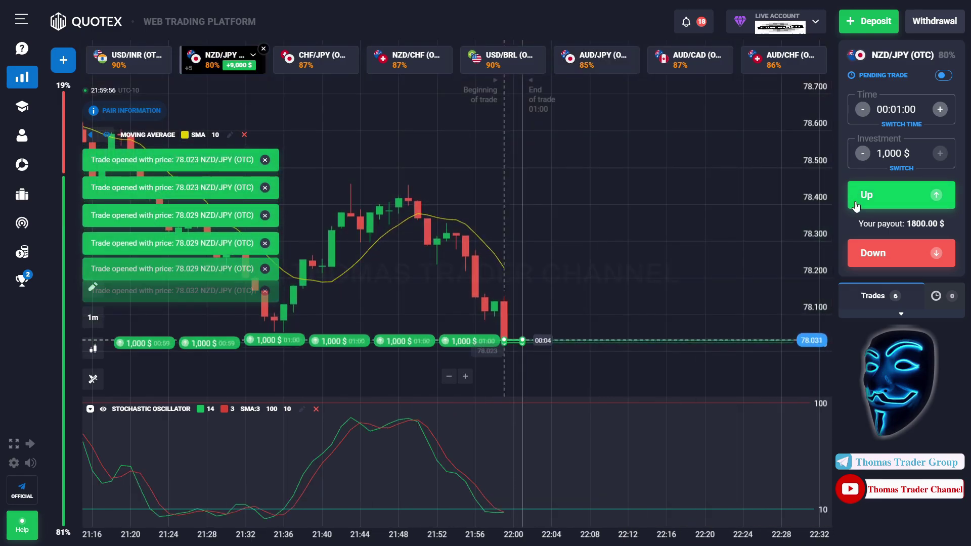
click(856, 206)
click(856, 205)
click(855, 206)
click(855, 206)
click(856, 205)
click(856, 205)
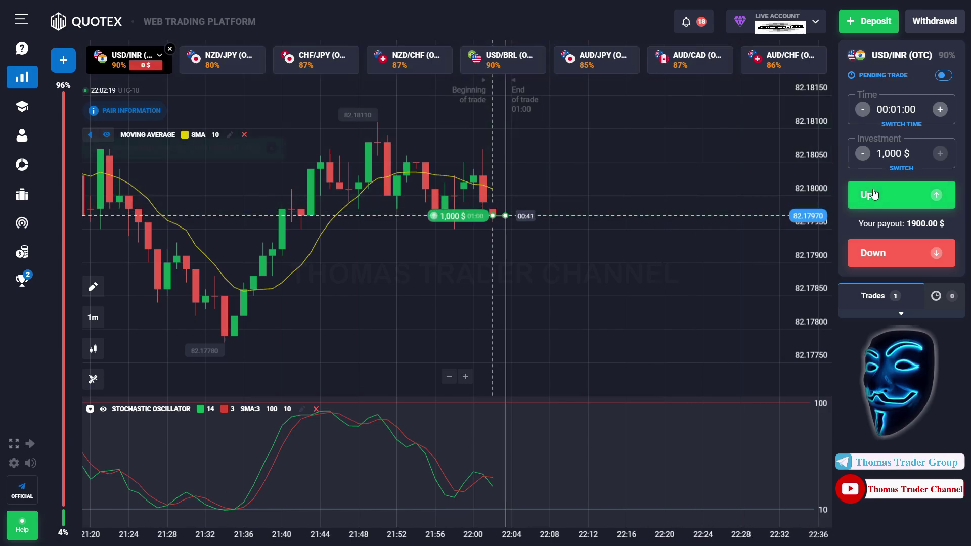
- Rapidly open about eighteen 1,000 $ Up trades on USD/INR (OTC)
click(873, 194)
click(873, 195)
click(873, 194)
click(873, 195)
click(873, 195)
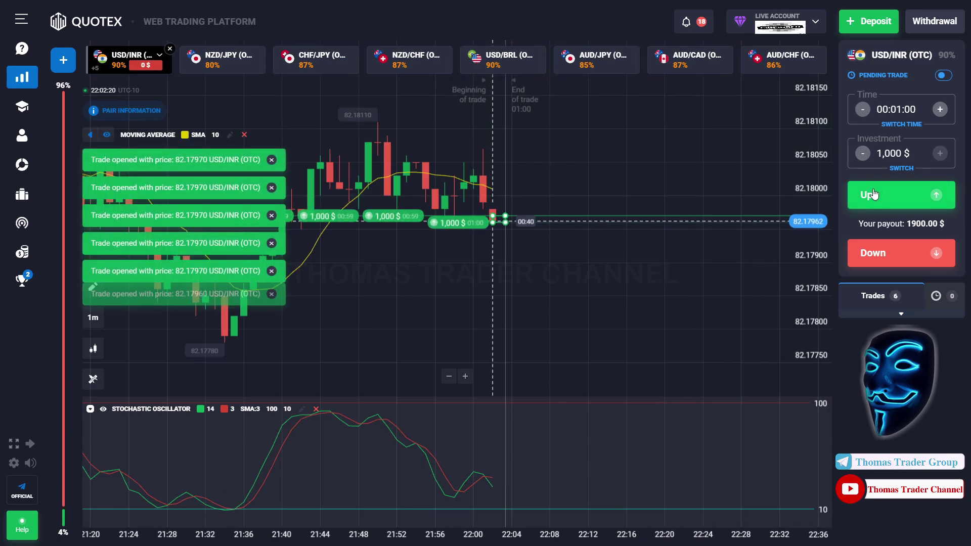
click(873, 194)
click(873, 195)
click(873, 195)
click(873, 195)
click(874, 195)
click(873, 194)
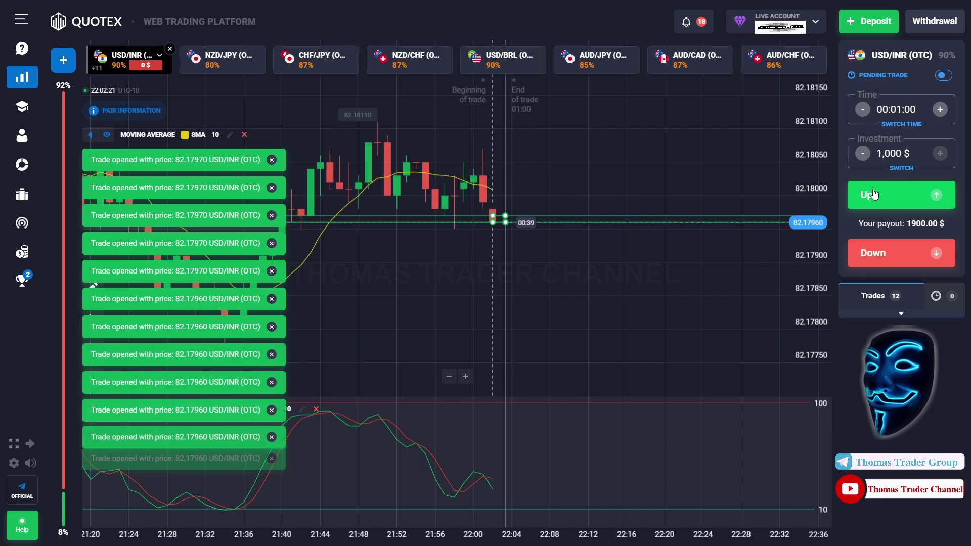
click(873, 195)
click(873, 195)
click(873, 195)
click(873, 195)
click(874, 195)
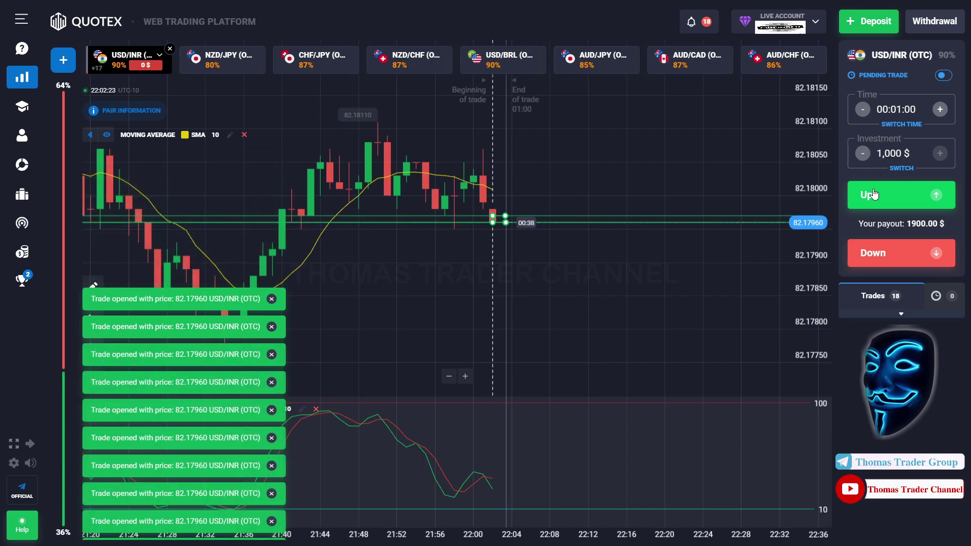
click(874, 194)
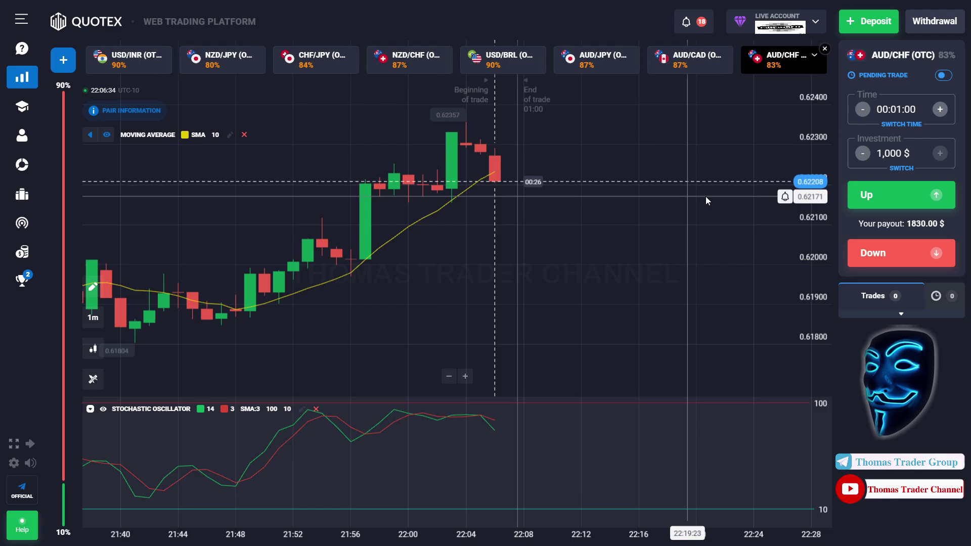
- Place a rapid series of 1,000 $ Up trades on AUD/CHF (OTC) at 0.62203–0.62206
click(883, 201)
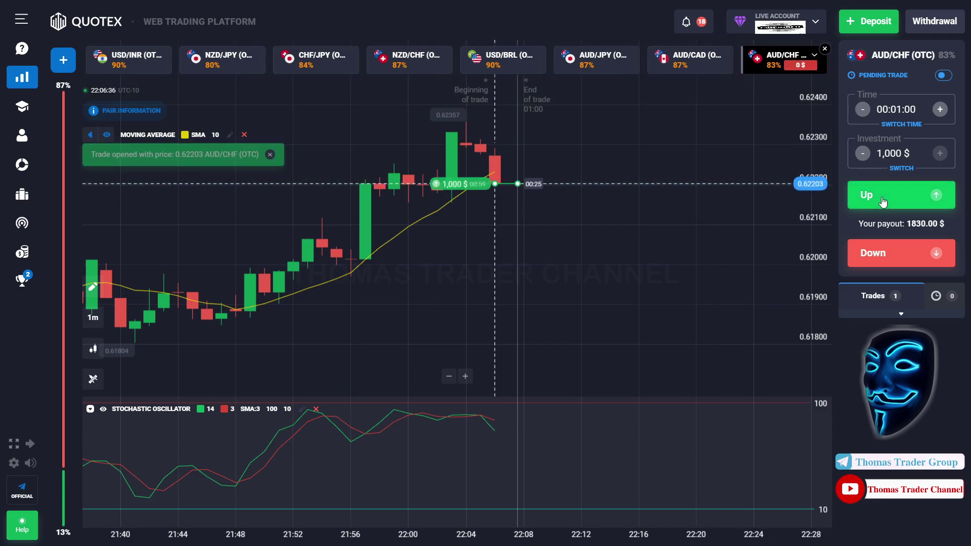
click(882, 201)
click(882, 201)
click(882, 201)
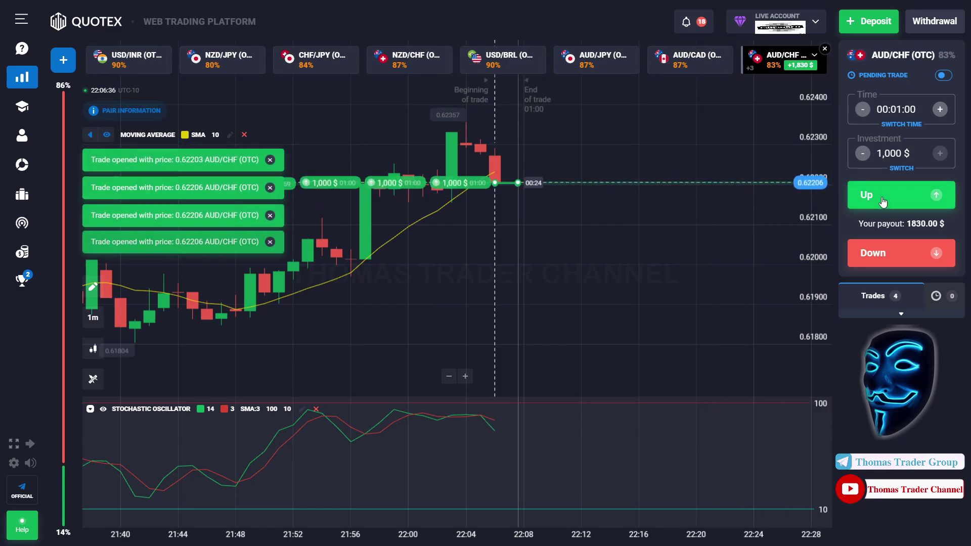
click(882, 202)
click(883, 201)
click(882, 201)
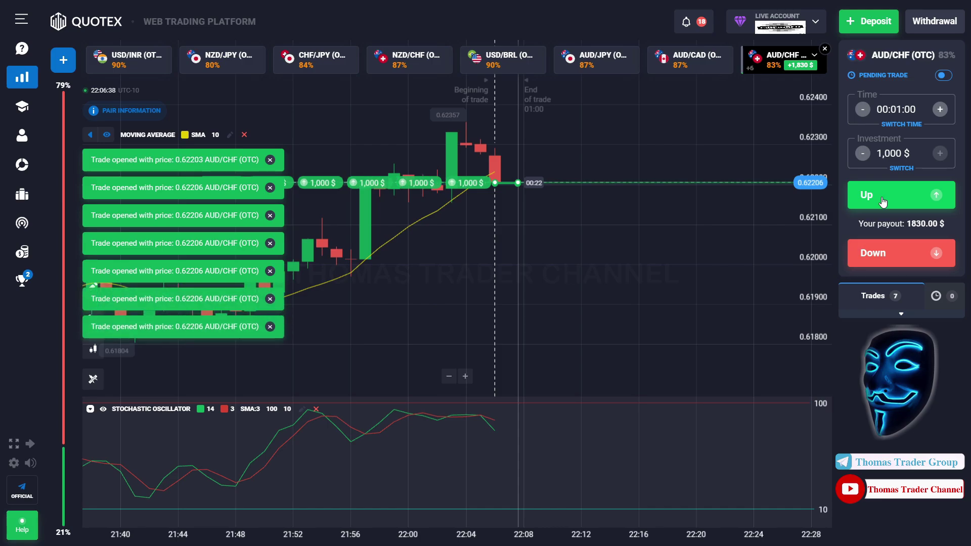
click(882, 201)
click(882, 201)
click(883, 201)
click(883, 201)
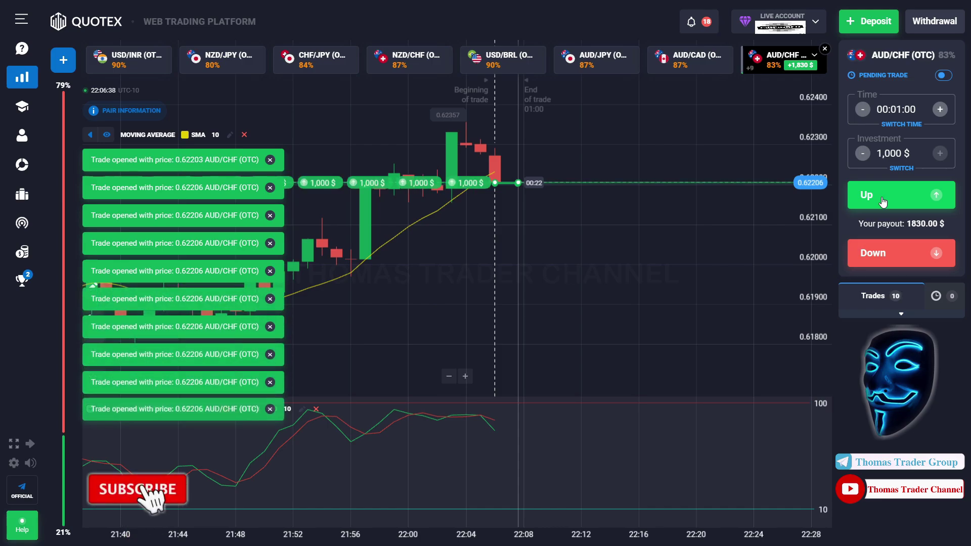
click(882, 201)
click(883, 201)
click(882, 202)
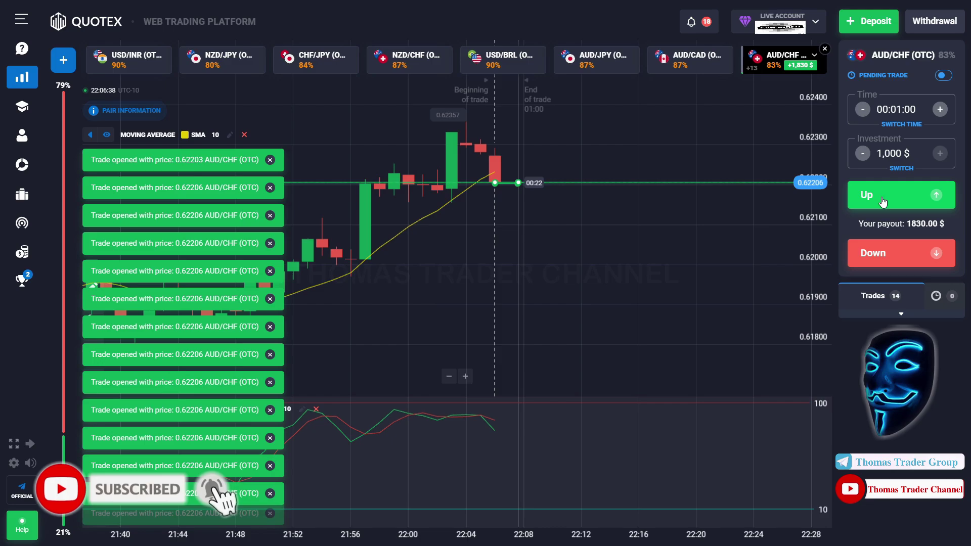
click(883, 202)
click(882, 201)
click(882, 202)
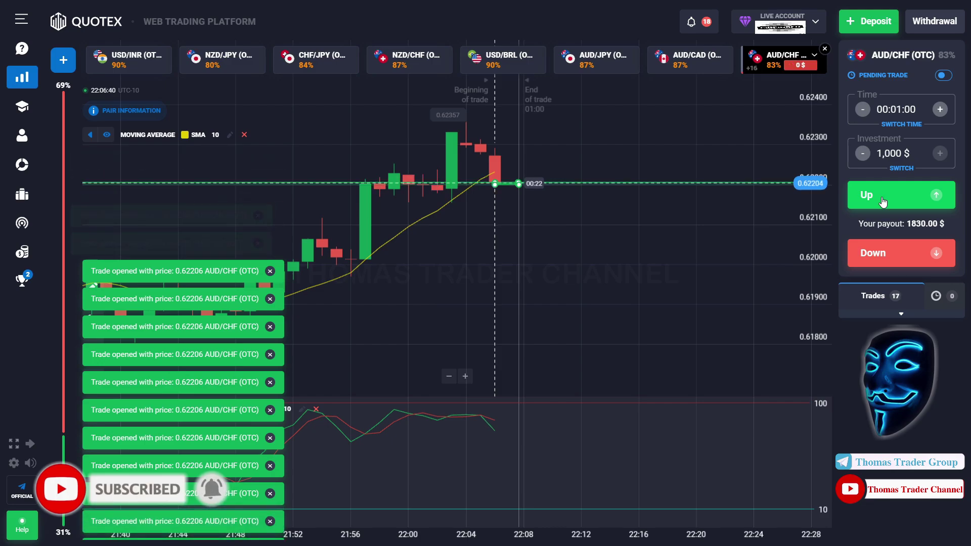
click(883, 201)
click(883, 201)
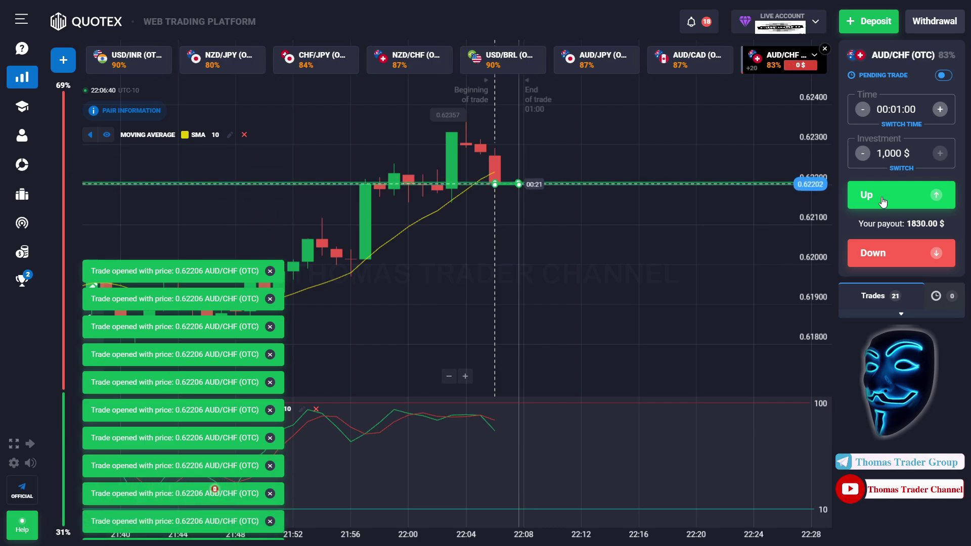
click(882, 202)
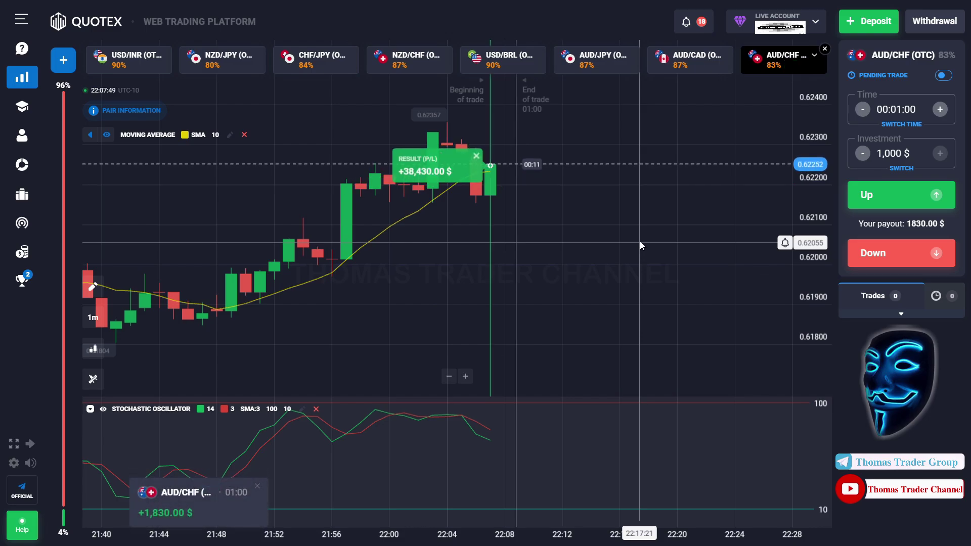
- Expand the closed AUD/CHF trades list and scroll through the +1,830.00 $ results
click(886, 316)
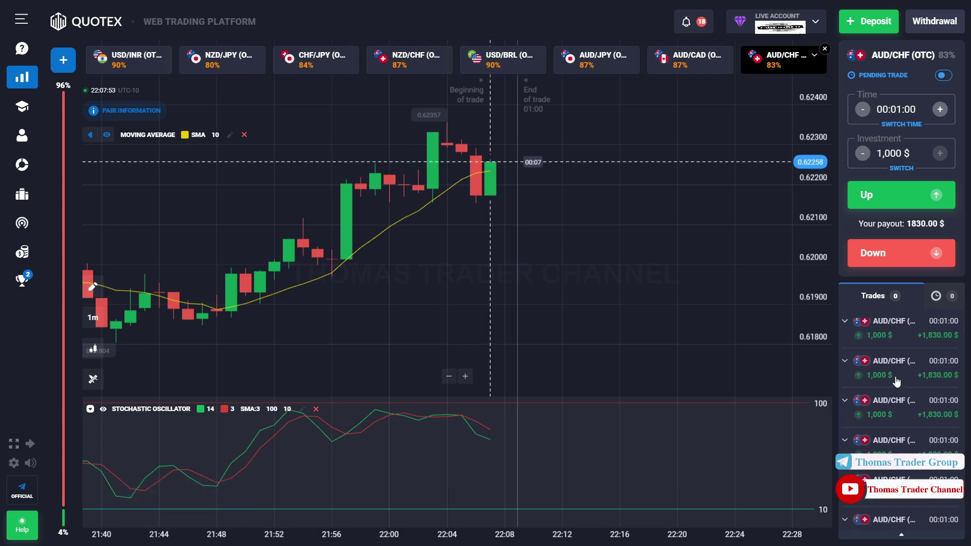
scroll(894, 375, down, 1)
scroll(898, 376, down, 1)
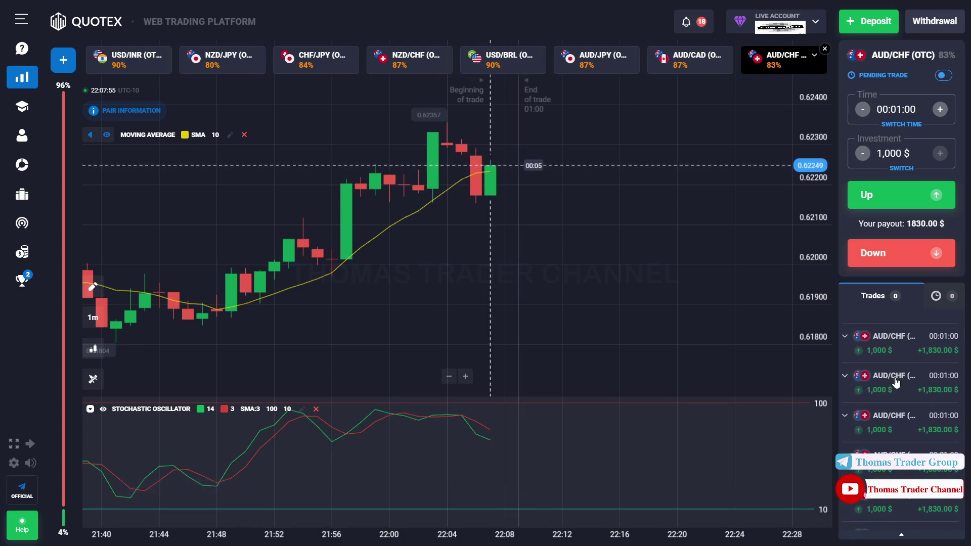